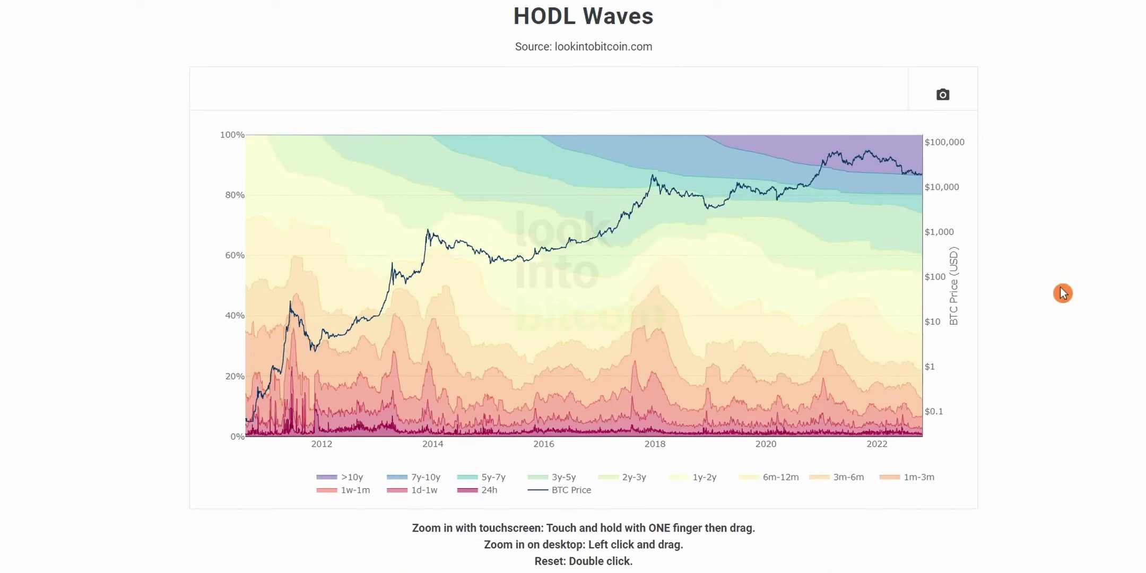
Scroll to the HODL Waves legend and hide the 24h band
{"action": "scroll", "coordinate": [1064, 294], "scroll_direction": "up", "scroll_amount": 2}
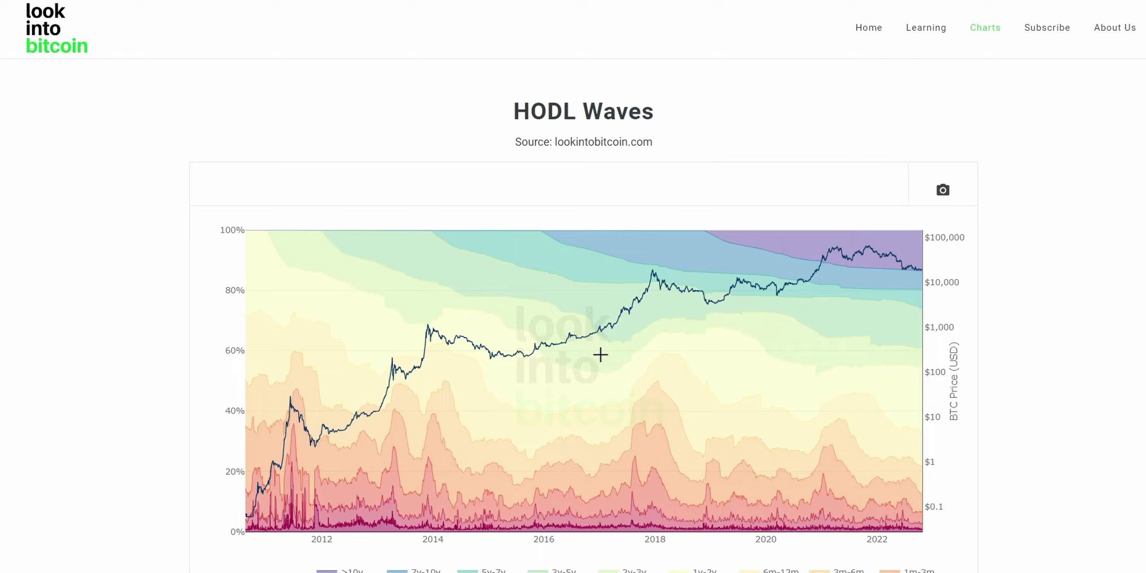
{"action": "mouse_move", "coordinate": [601, 371]}
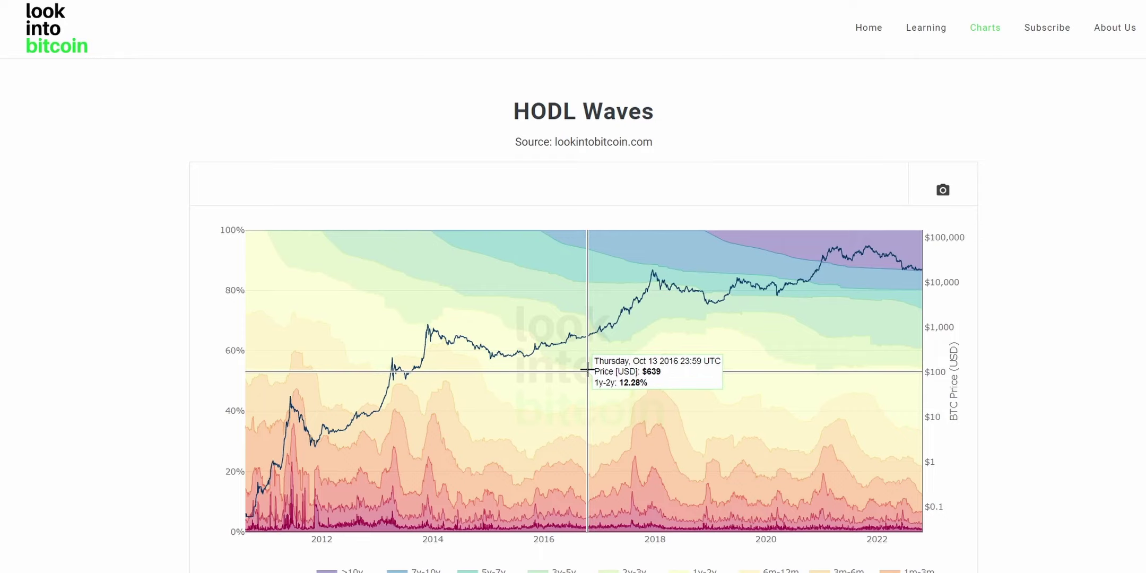
{"action": "scroll", "coordinate": [606, 371], "scroll_direction": "down", "scroll_amount": 1}
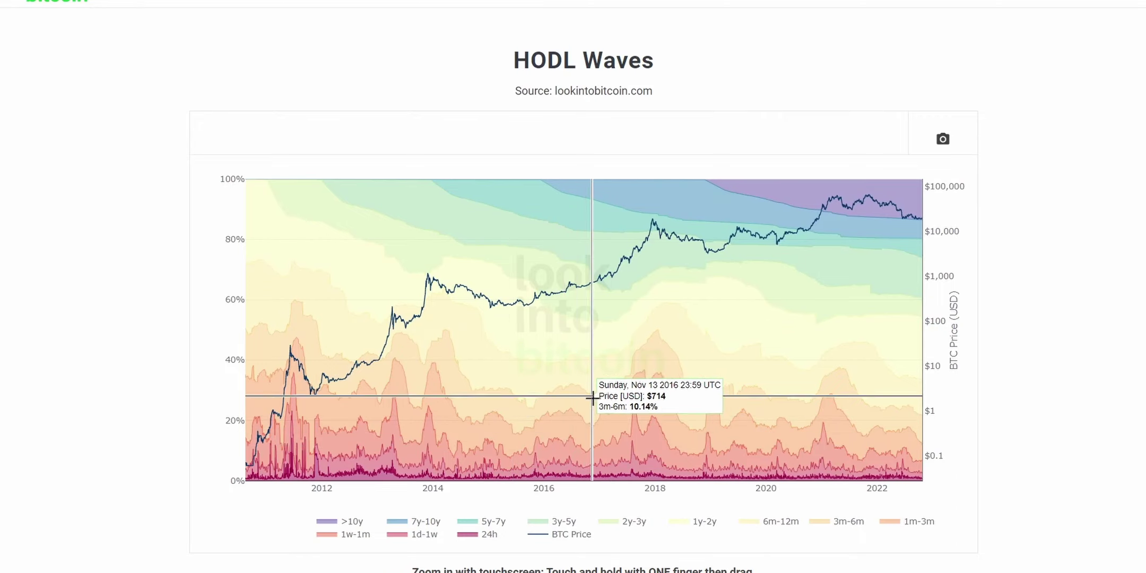
{"action": "left_click", "coordinate": [480, 533]}
Hide the 1d-1w, 7y-10y, 5y-7y, 3y-5y, 2y-3y, 1y-2y and 6m-12m bands, leaving >10y
{"action": "left_click", "coordinate": [412, 532]}
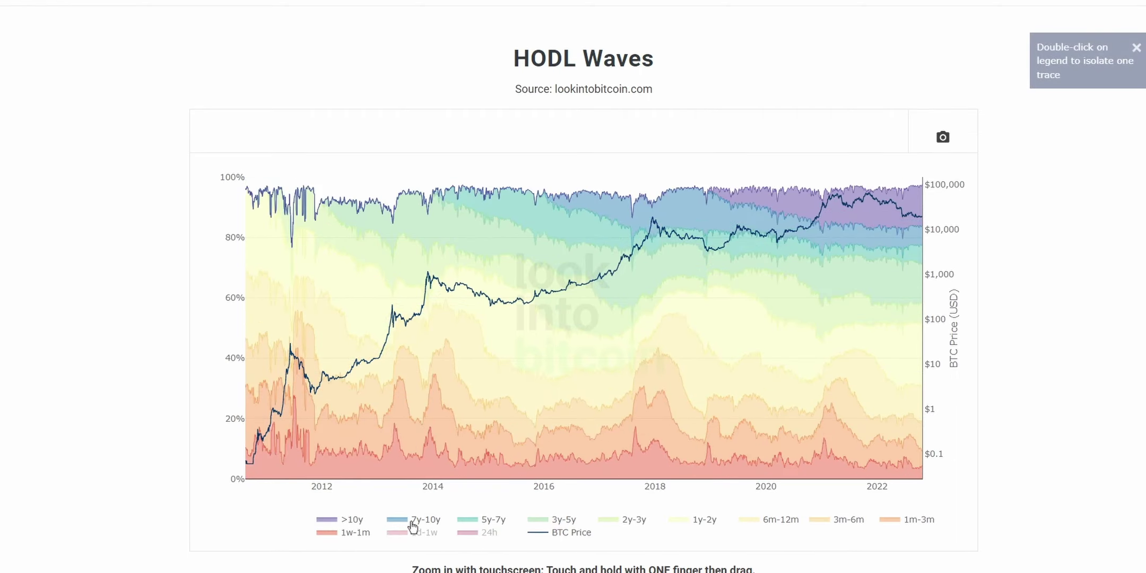
{"action": "left_click", "coordinate": [413, 522]}
{"action": "left_click", "coordinate": [470, 523]}
{"action": "left_click", "coordinate": [560, 520]}
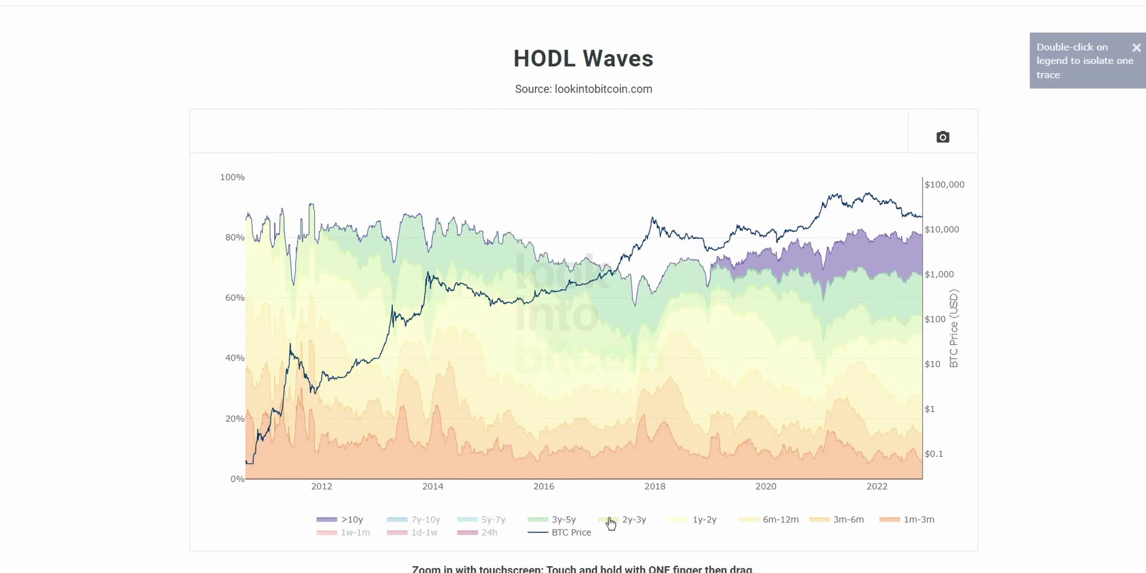
{"action": "left_click", "coordinate": [683, 523]}
{"action": "left_click", "coordinate": [753, 523]}
{"action": "left_click", "coordinate": [833, 525]}
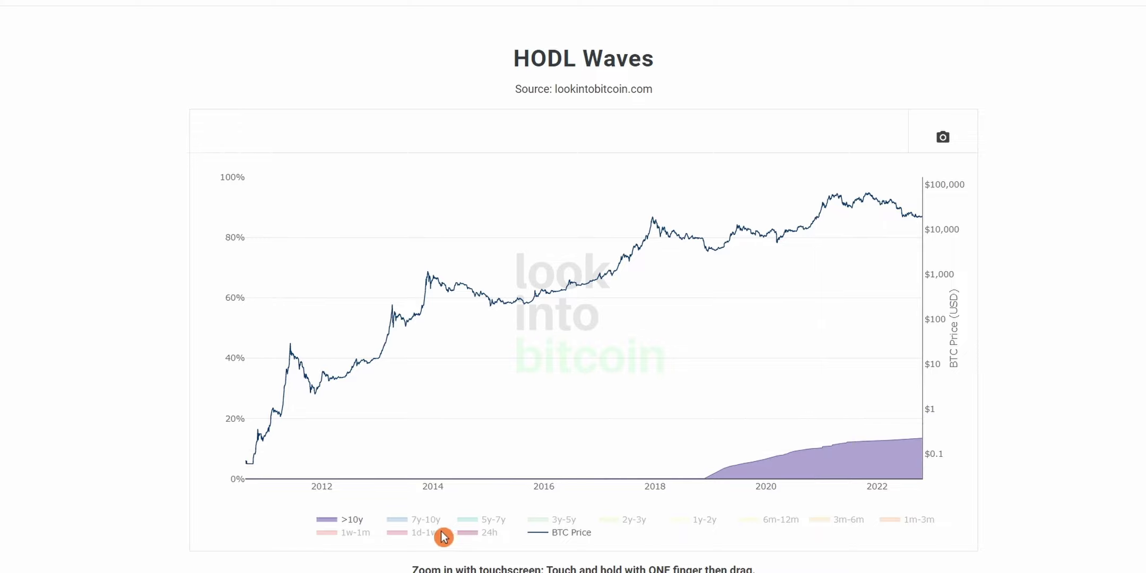
Re-enable every hidden HODL Waves band, from 24h through 1m-3m
{"action": "left_click", "coordinate": [460, 533]}
{"action": "left_click", "coordinate": [325, 533]}
{"action": "left_click", "coordinate": [420, 533]}
{"action": "left_click", "coordinate": [427, 520]}
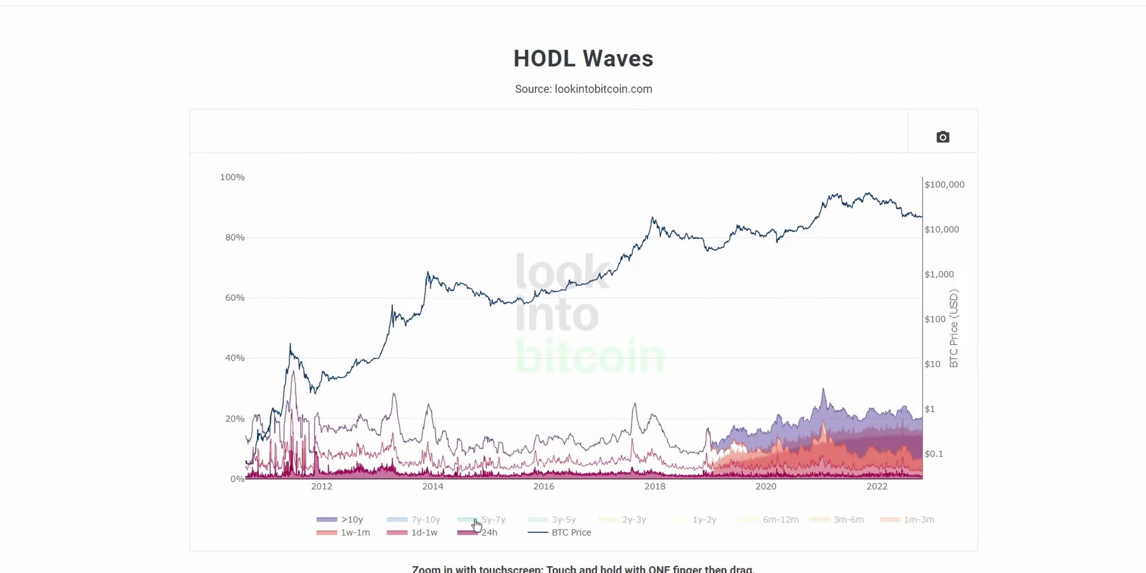
{"action": "left_click", "coordinate": [539, 524]}
{"action": "left_click", "coordinate": [648, 522]}
{"action": "left_click", "coordinate": [693, 521]}
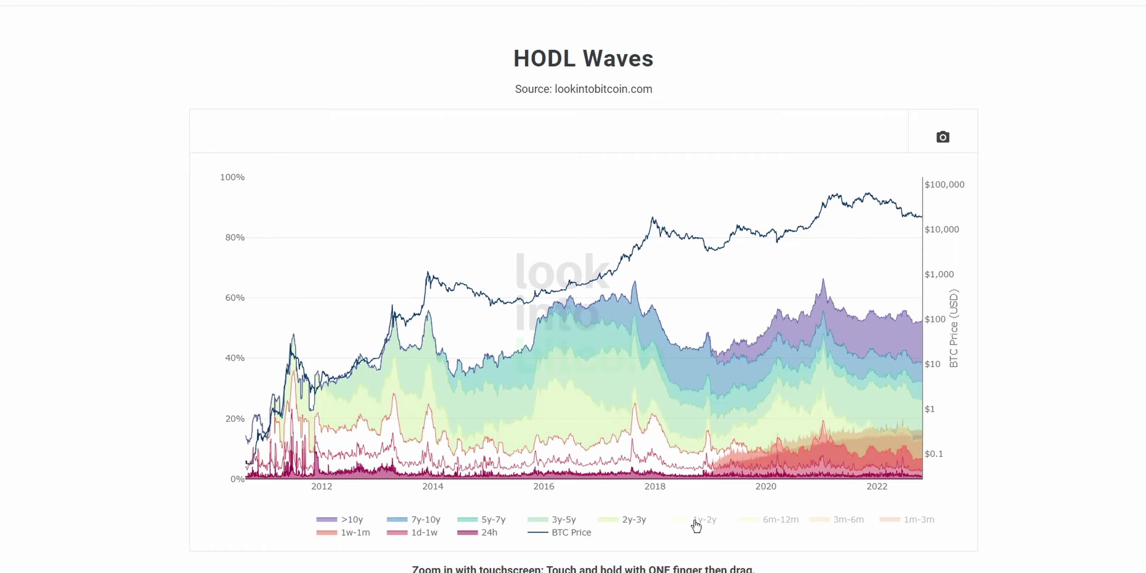
{"action": "left_click", "coordinate": [777, 520]}
{"action": "left_click", "coordinate": [843, 524]}
{"action": "left_click", "coordinate": [910, 527]}
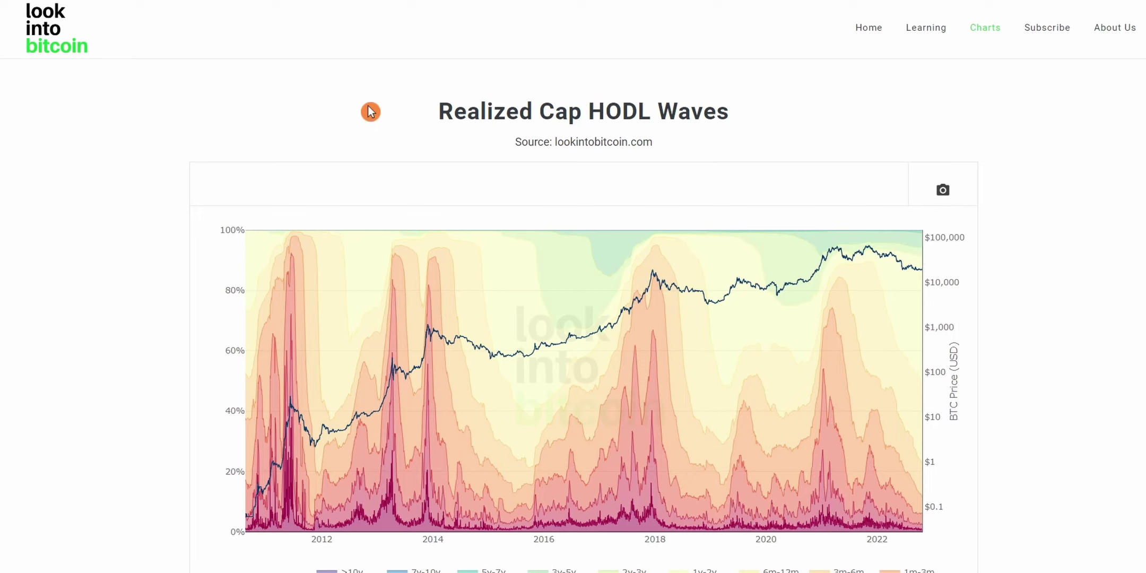
{"action": "scroll", "coordinate": [370, 111], "scroll_direction": "down", "scroll_amount": 1}
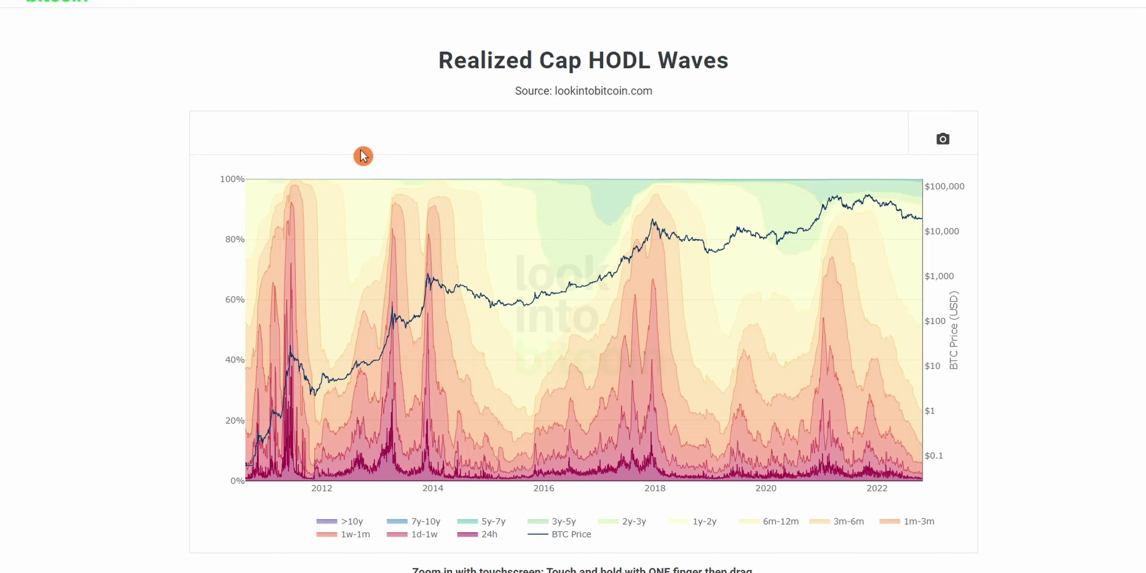
{"action": "left_click_drag", "start_coordinate": [436, 60], "coordinate": [582, 62]}
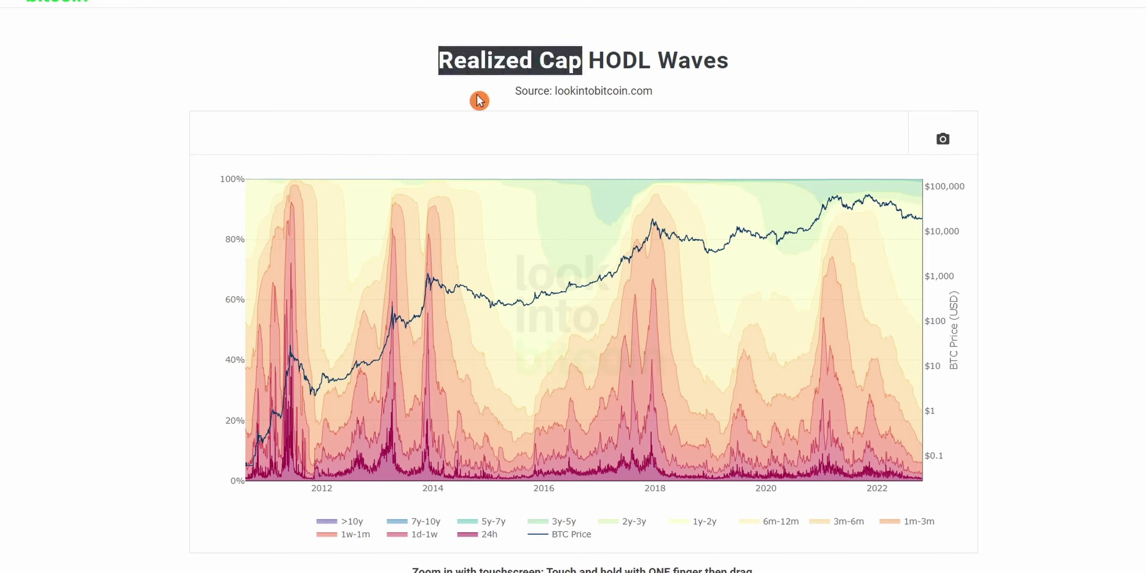
{"action": "left_click", "coordinate": [479, 101]}
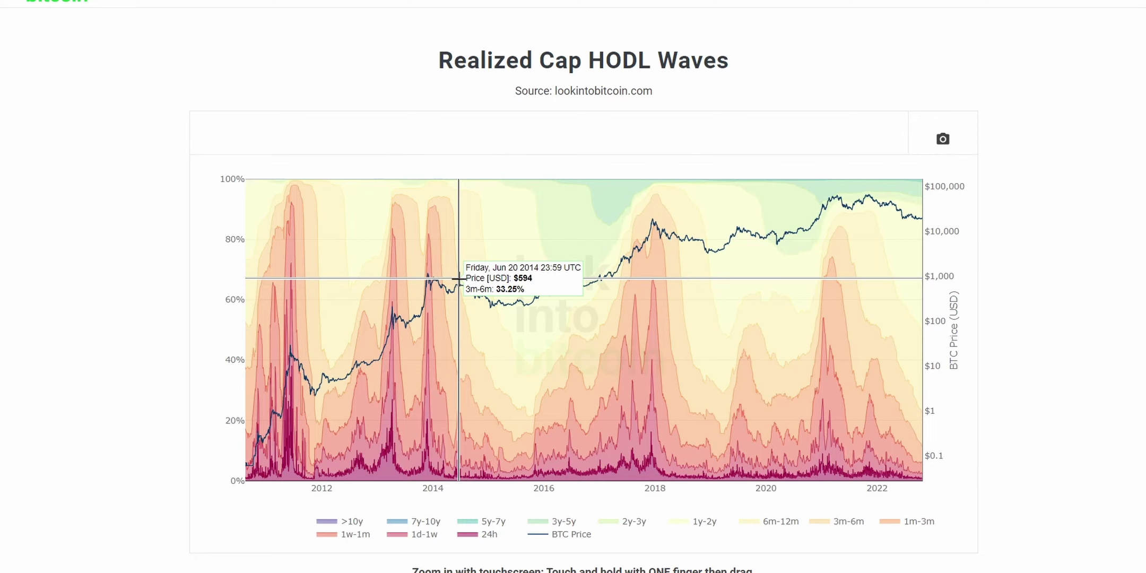
{"action": "left_click_drag", "start_coordinate": [432, 62], "coordinate": [583, 65]}
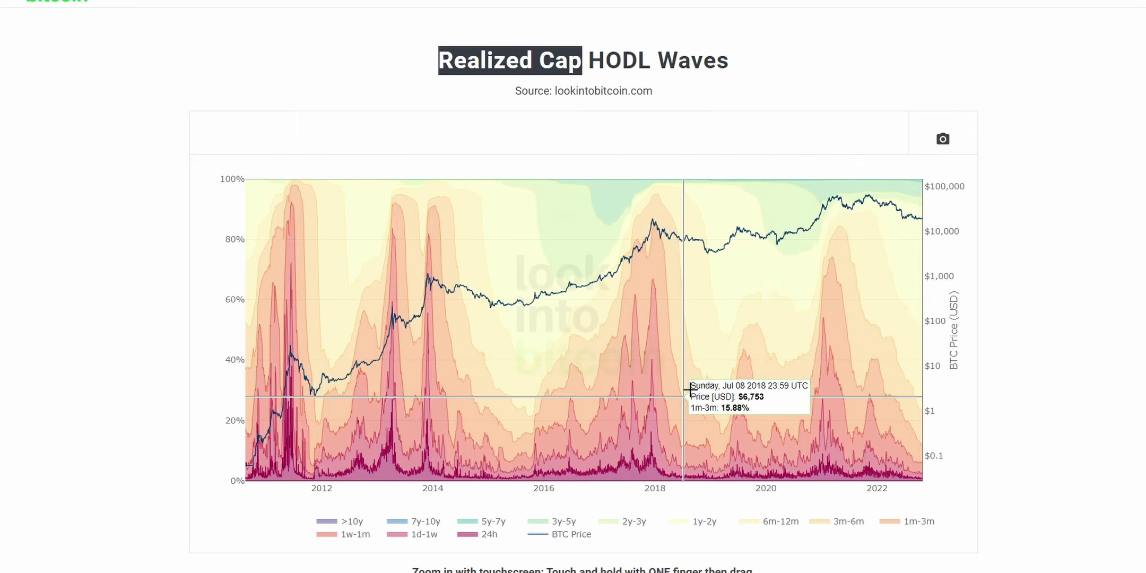
{"action": "left_click", "coordinate": [731, 118]}
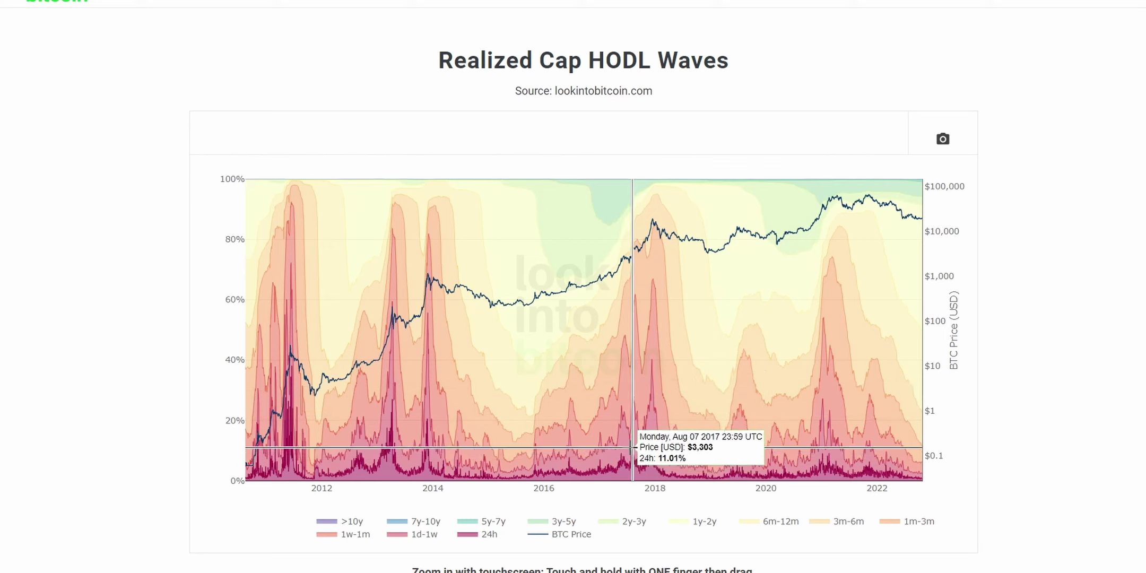
{"action": "left_click", "coordinate": [632, 510]}
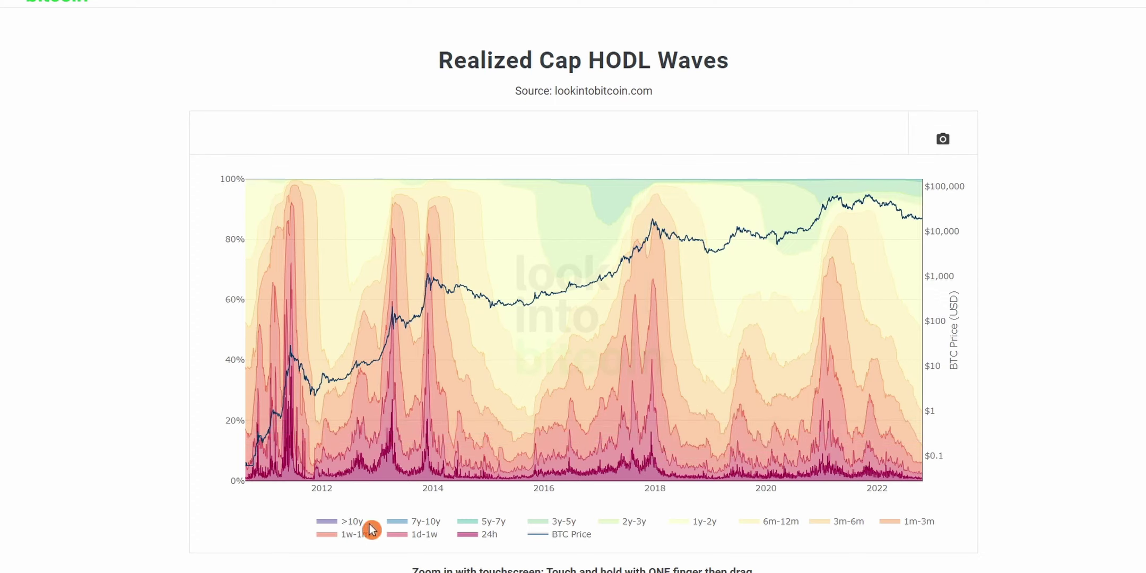
{"action": "left_click", "coordinate": [351, 534]}
Hide the 1w-1m band and every band from 7y-10y down to 1m-3m
{"action": "left_click", "coordinate": [345, 522]}
{"action": "left_click", "coordinate": [477, 527]}
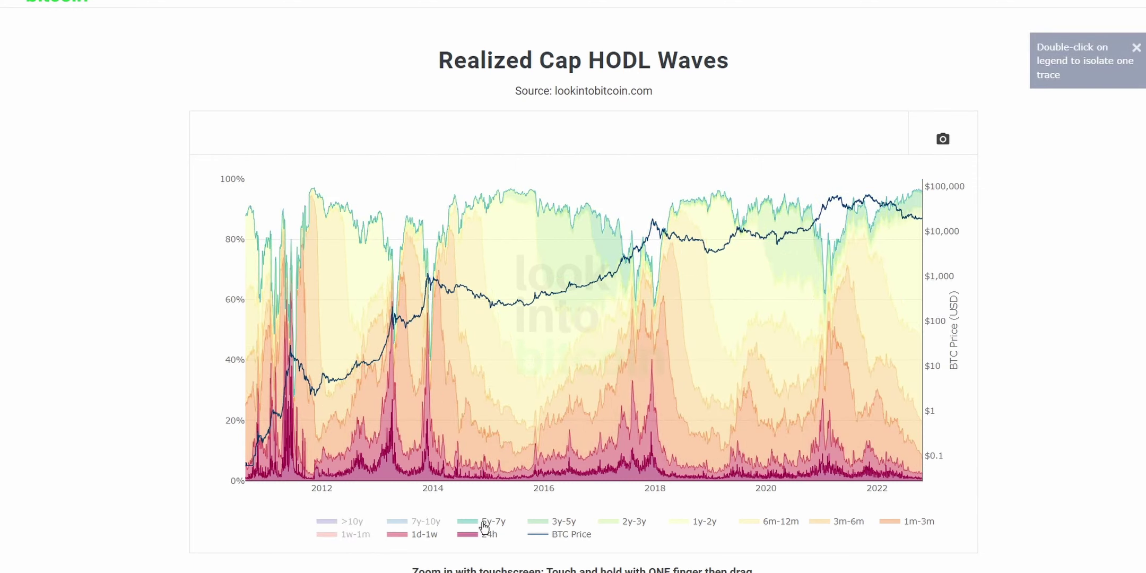
{"action": "left_click", "coordinate": [560, 522]}
{"action": "left_click", "coordinate": [631, 522]}
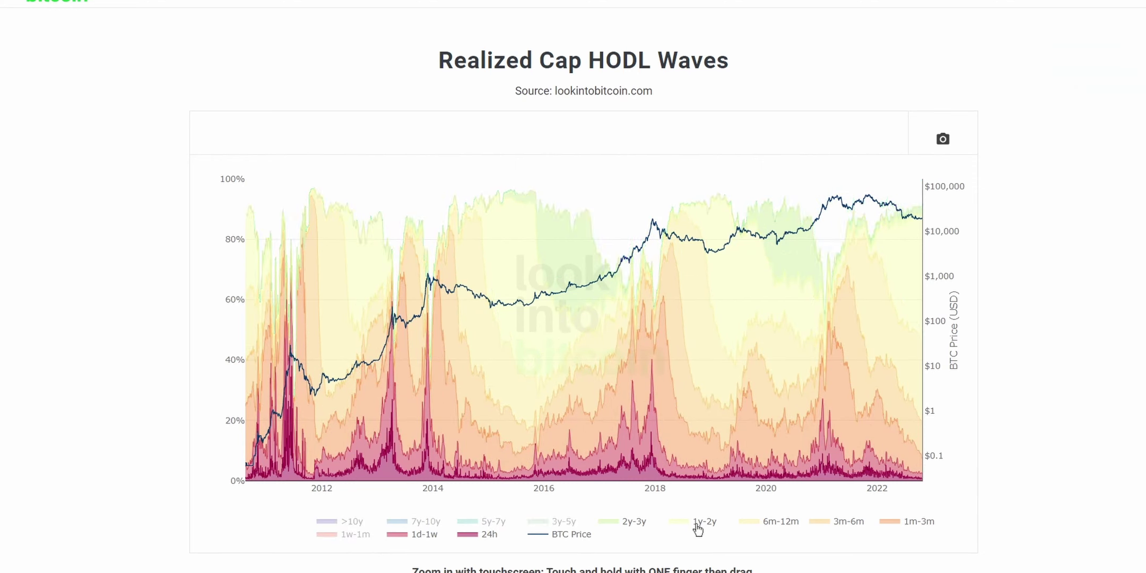
{"action": "left_click", "coordinate": [698, 525]}
{"action": "left_click", "coordinate": [844, 527]}
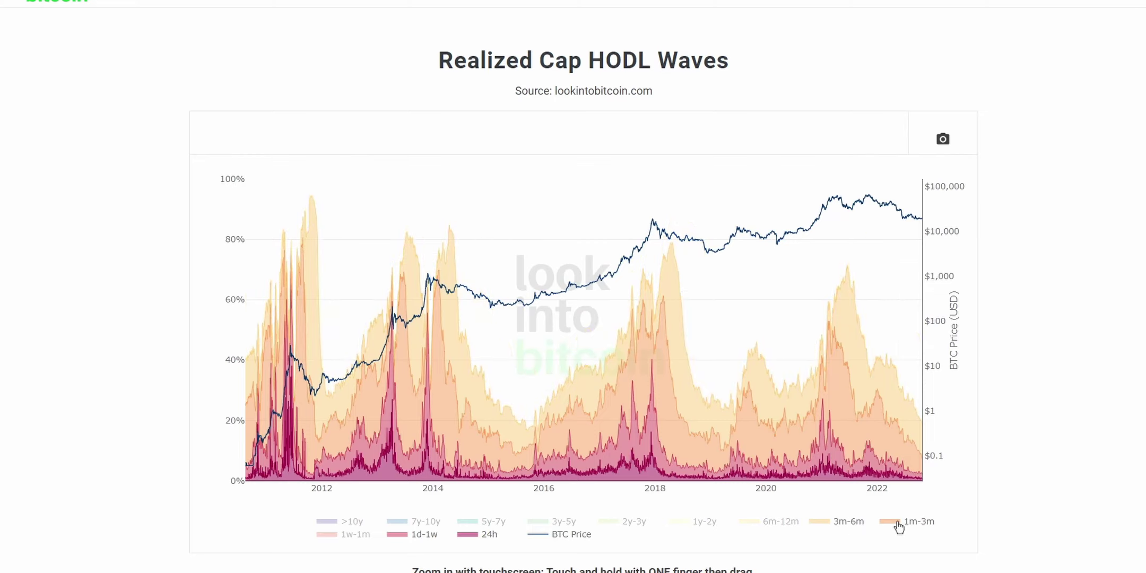
{"action": "left_click", "coordinate": [895, 525]}
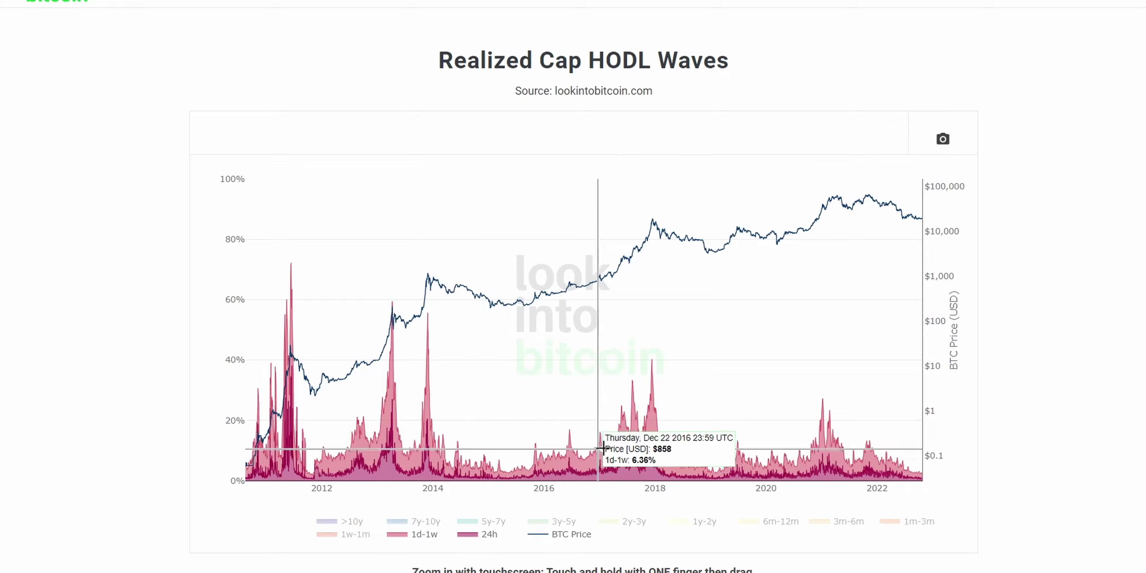
Highlight and clear the Realized Cap HODL Waves title, then restore the 1w-1m band
{"action": "left_click_drag", "start_coordinate": [441, 53], "coordinate": [772, 60]}
{"action": "left_click", "coordinate": [772, 59]}
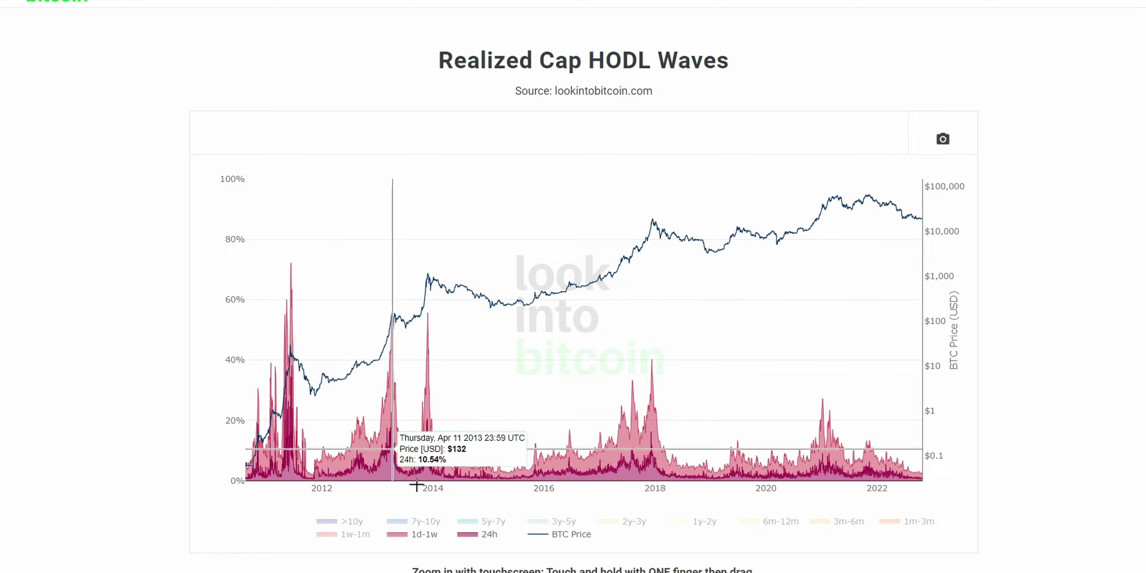
{"action": "left_click", "coordinate": [356, 535]}
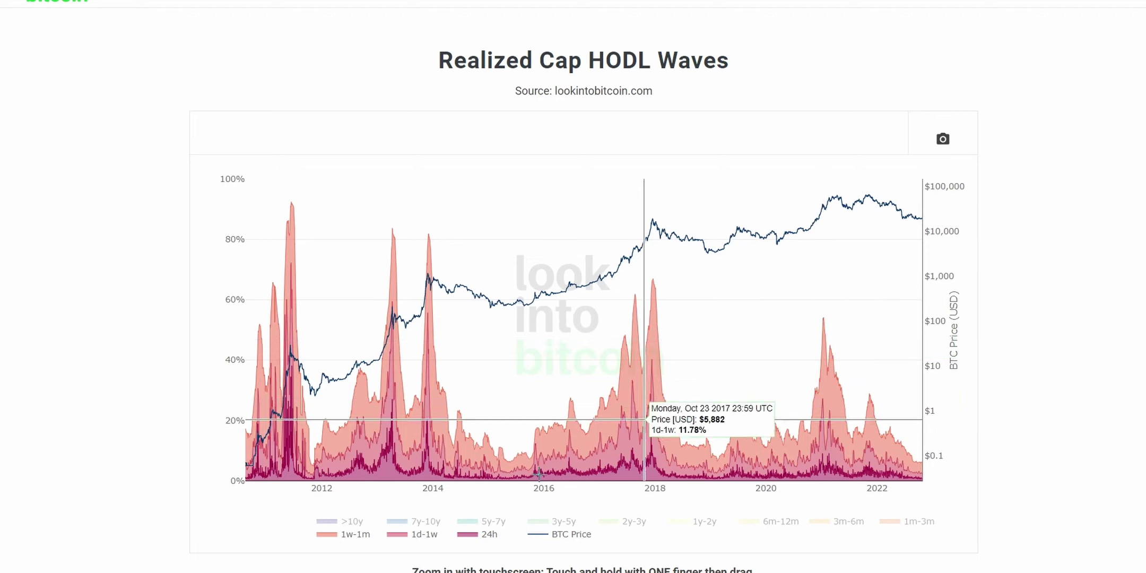
Switch the legend to show only the bands aged one year and older
{"action": "left_click", "coordinate": [396, 521]}
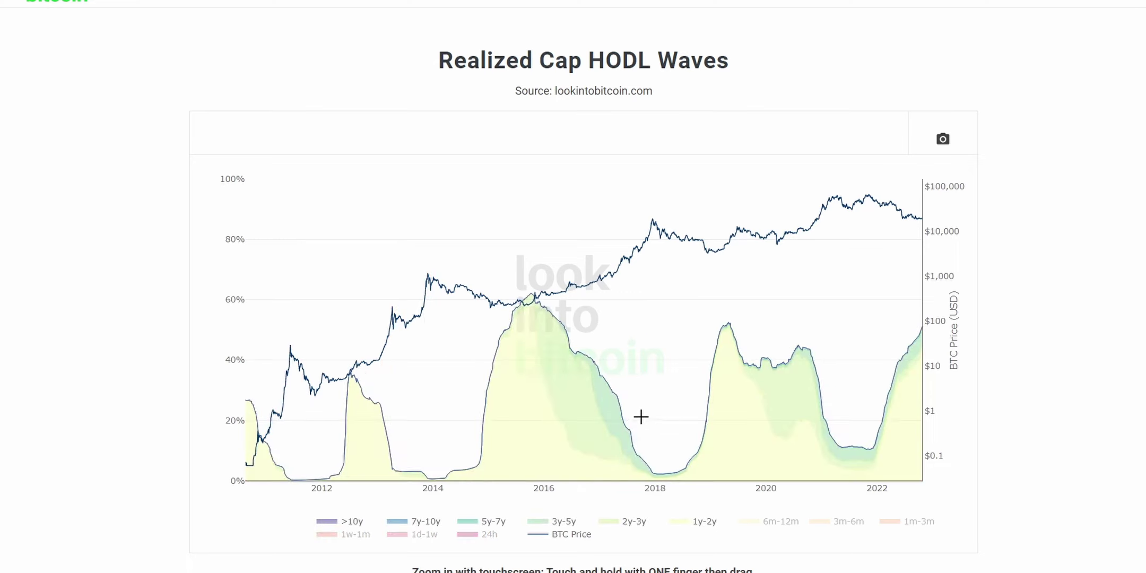
{"action": "mouse_move", "coordinate": [493, 451]}
{"action": "mouse_move", "coordinate": [348, 421]}
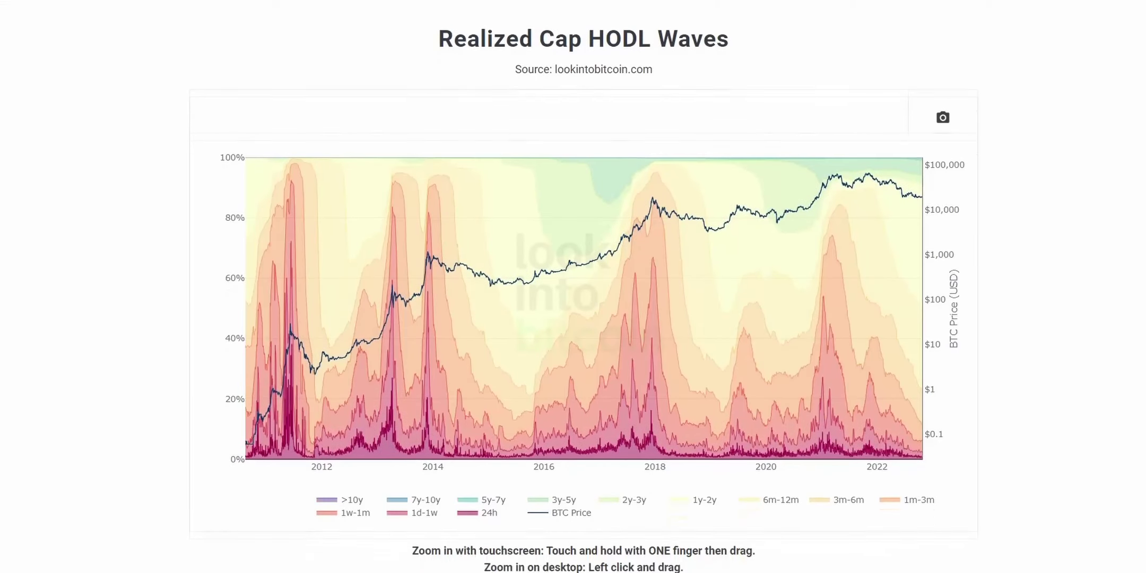
Scroll past the Indicator Overview to the related charts: NUPL, Coin Days Destroyed and AASI
{"action": "scroll", "coordinate": [573, 287], "scroll_direction": "down", "scroll_amount": 4}
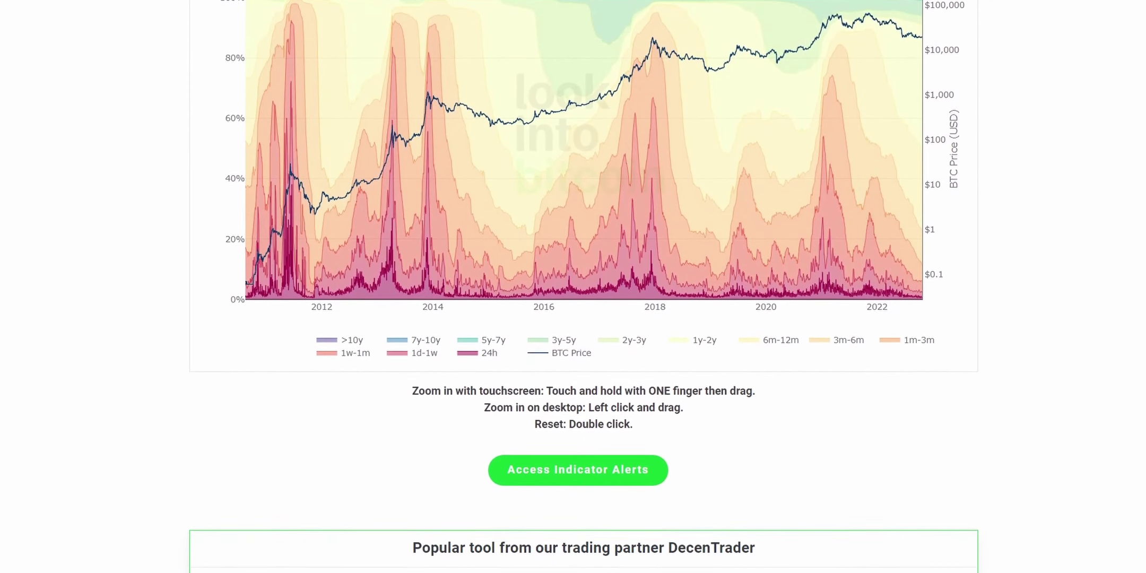
{"action": "scroll", "coordinate": [573, 286], "scroll_direction": "down", "scroll_amount": 3}
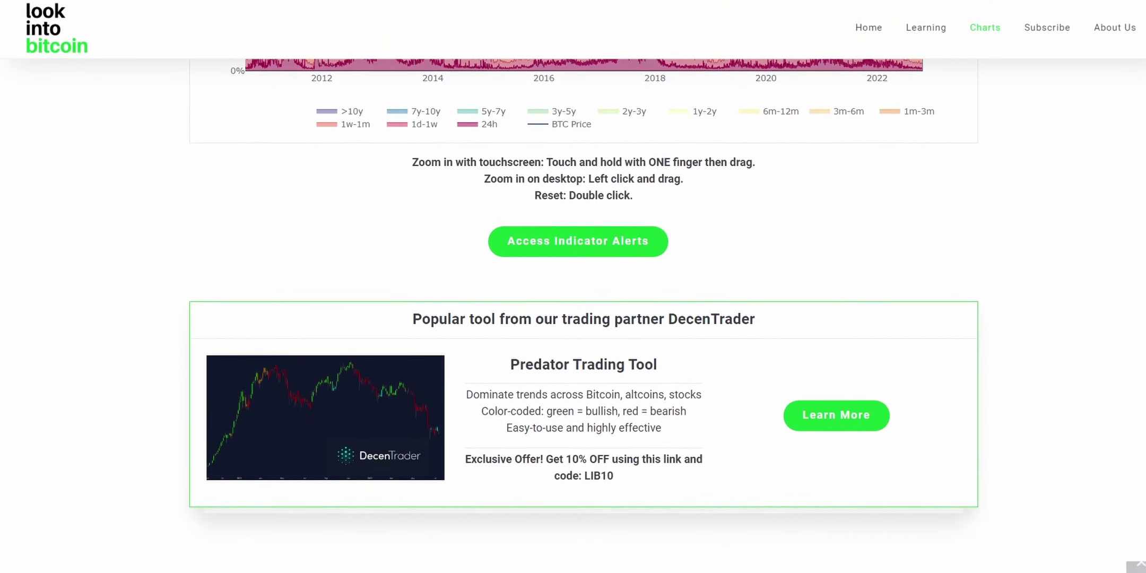
{"action": "scroll", "coordinate": [584, 293], "scroll_direction": "down", "scroll_amount": 1}
{"action": "scroll", "coordinate": [584, 293], "scroll_direction": "down", "scroll_amount": 3}
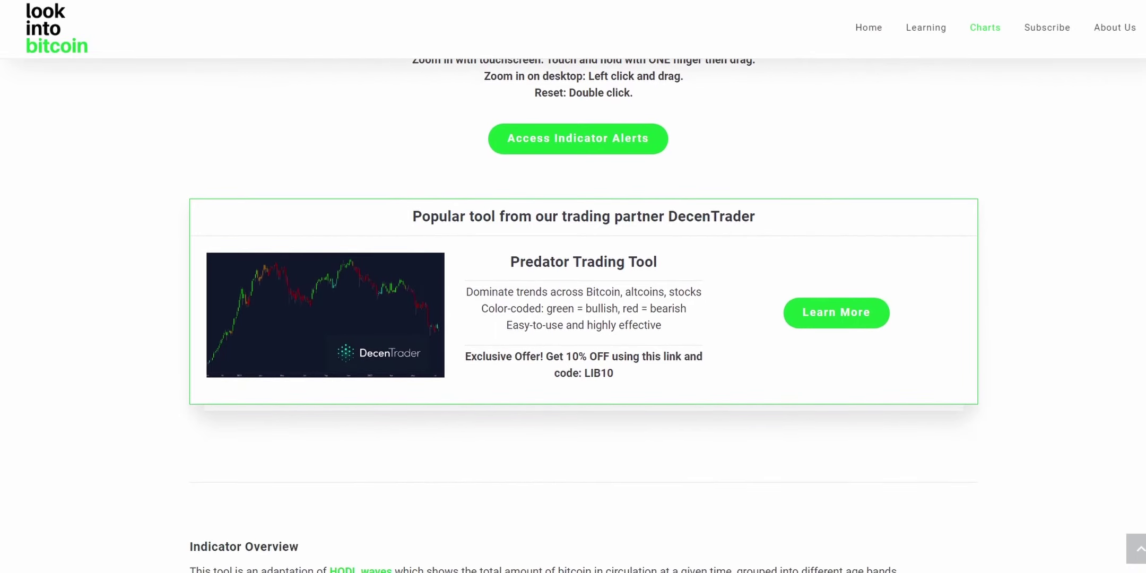
{"action": "scroll", "coordinate": [573, 287], "scroll_direction": "down", "scroll_amount": 3}
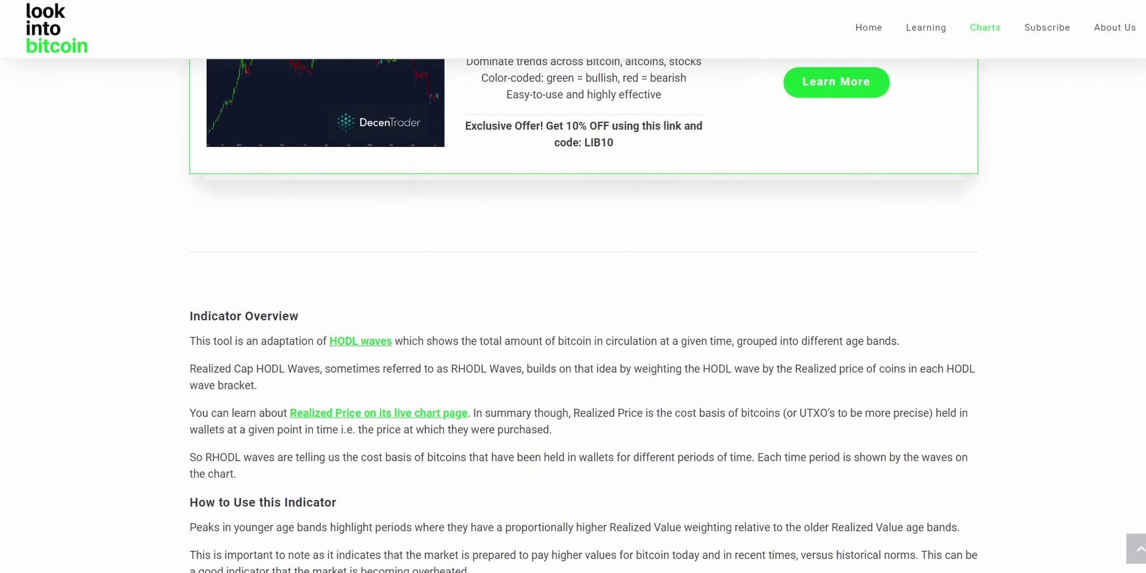
{"action": "scroll", "coordinate": [583, 316], "scroll_direction": "down", "scroll_amount": 3}
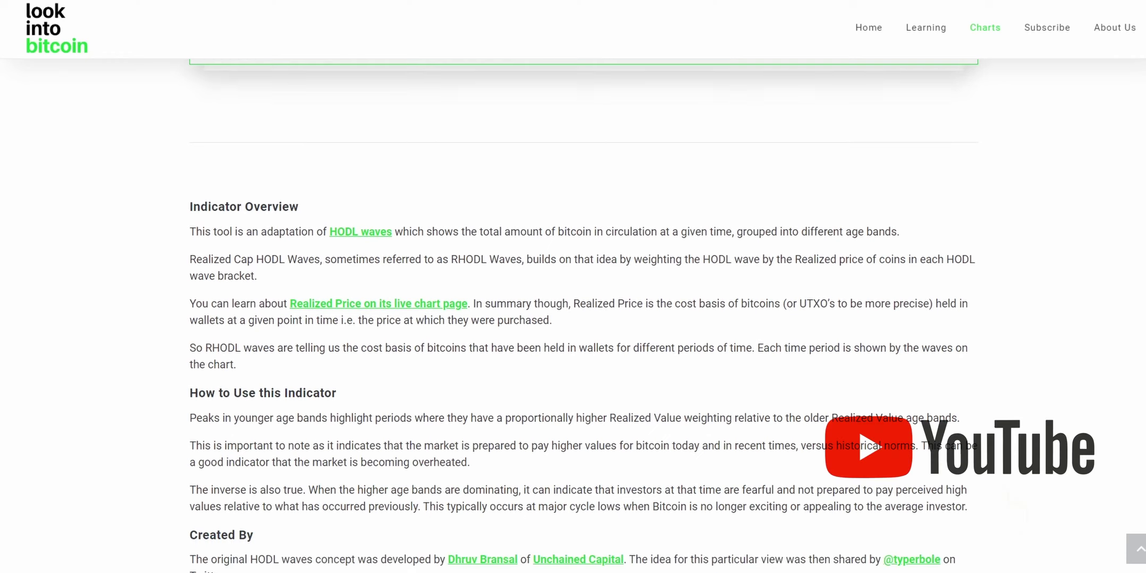
{"action": "scroll", "coordinate": [584, 315], "scroll_direction": "down", "scroll_amount": 2}
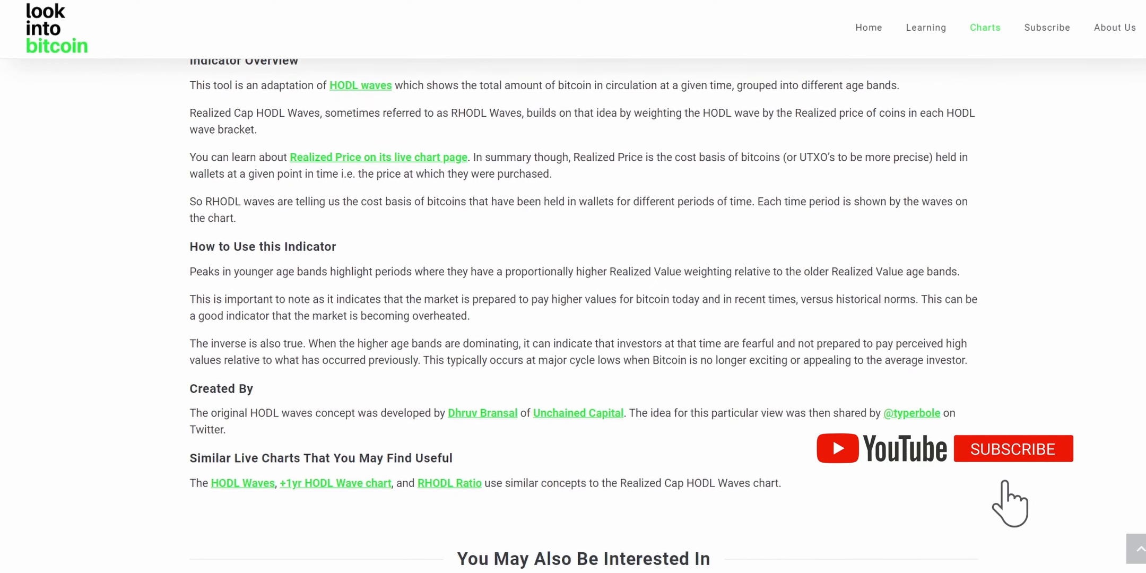
{"action": "scroll", "coordinate": [584, 315], "scroll_direction": "down", "scroll_amount": 5}
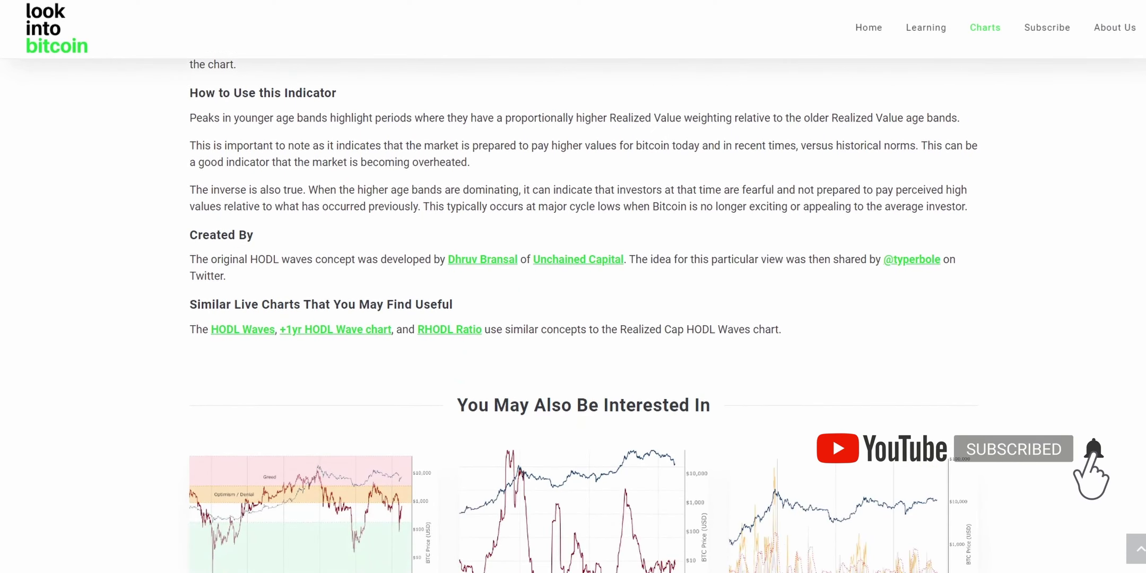
{"action": "scroll", "coordinate": [584, 315], "scroll_direction": "down", "scroll_amount": 5}
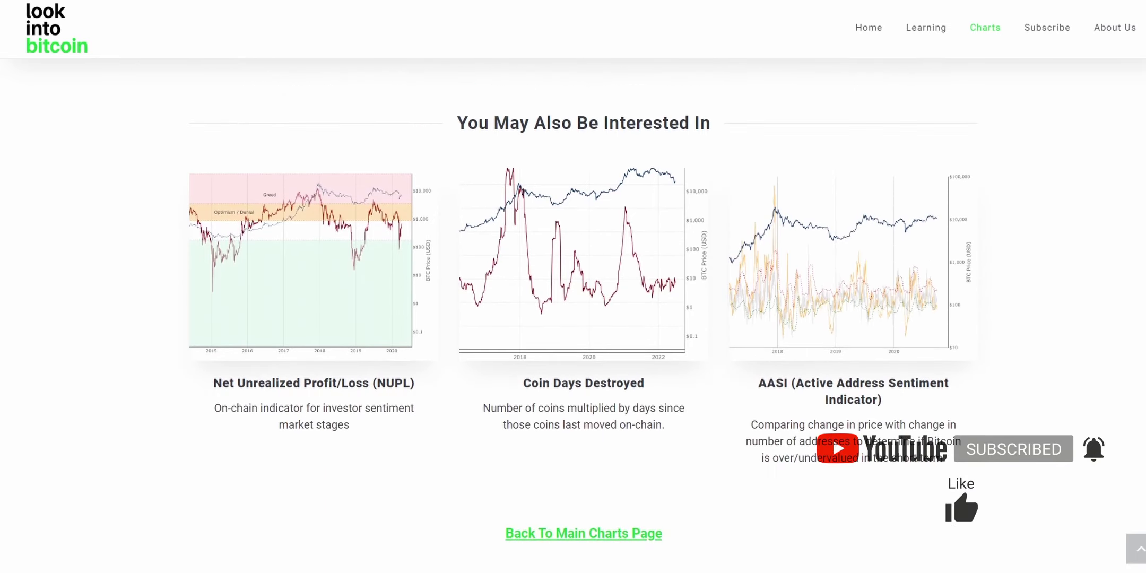